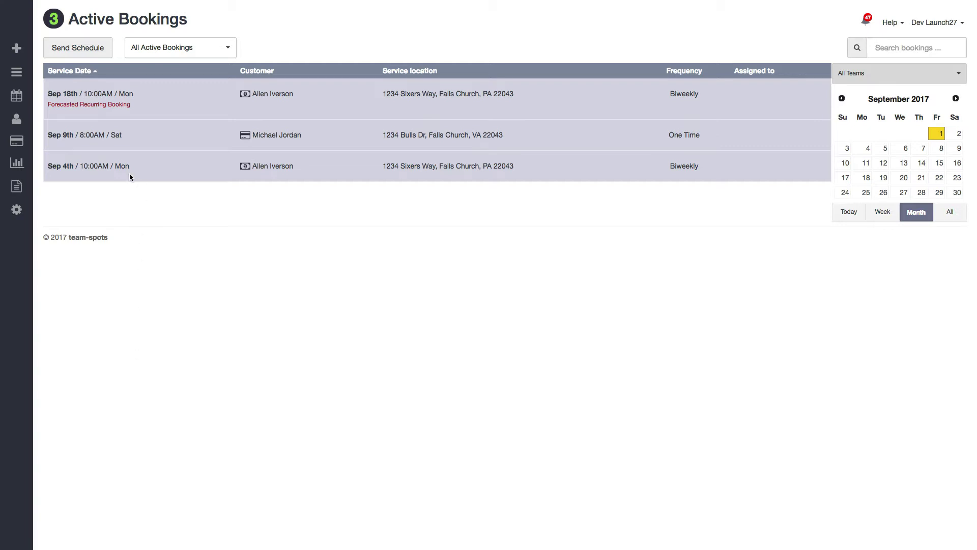
Open the Sep 4th 10:00AM booking and bring up its Assign Booking to teams dialog.
left_click(72, 167)
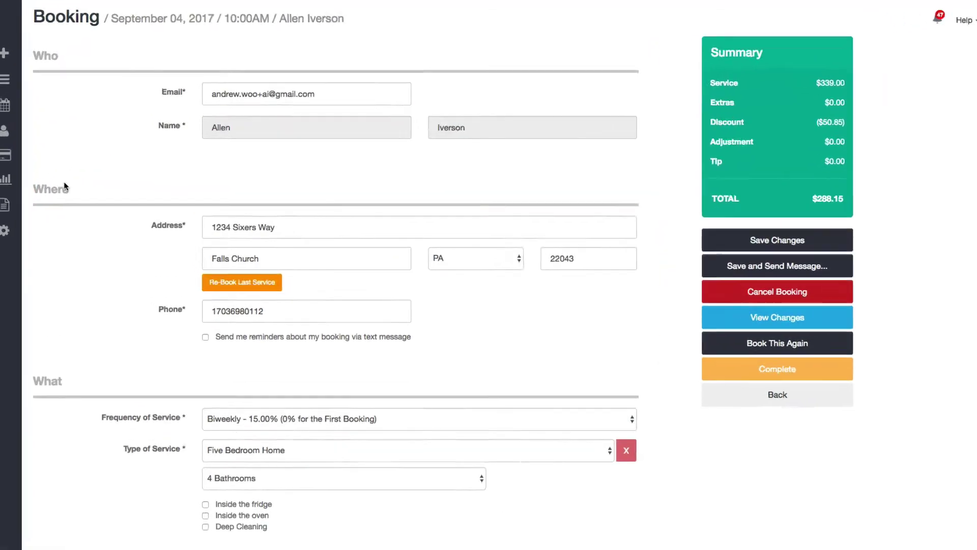
scroll(58, 193, "down", 15)
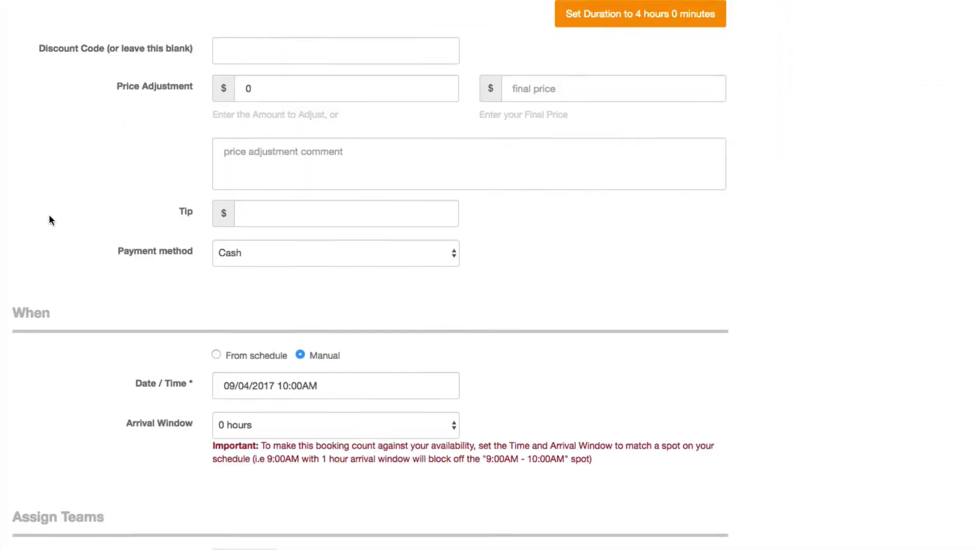
scroll(49, 217, "down", 5)
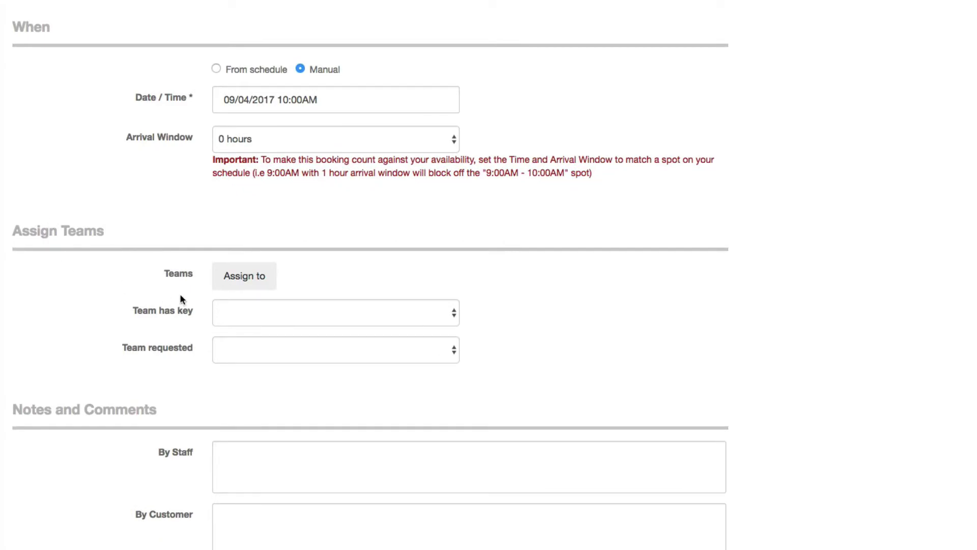
left_click(242, 278)
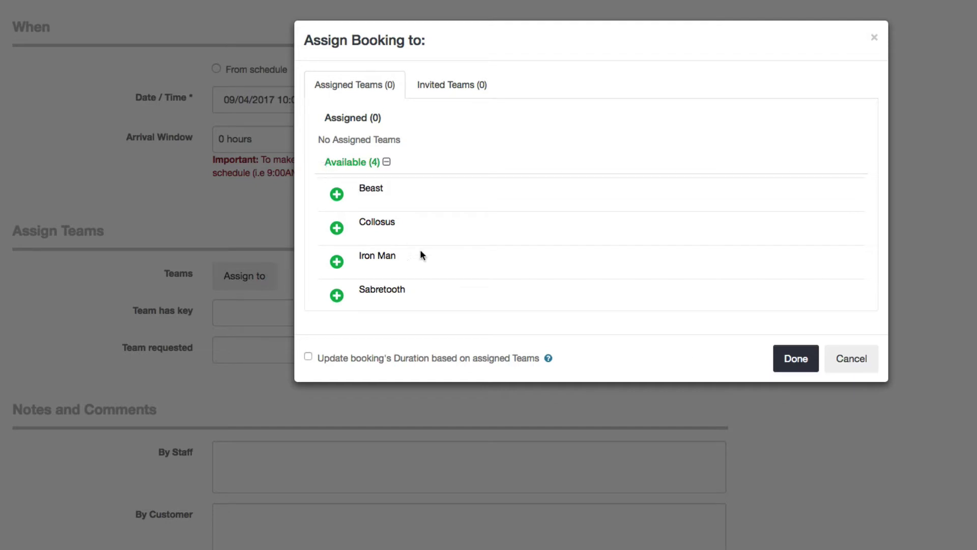
scroll(421, 251, "down", 3)
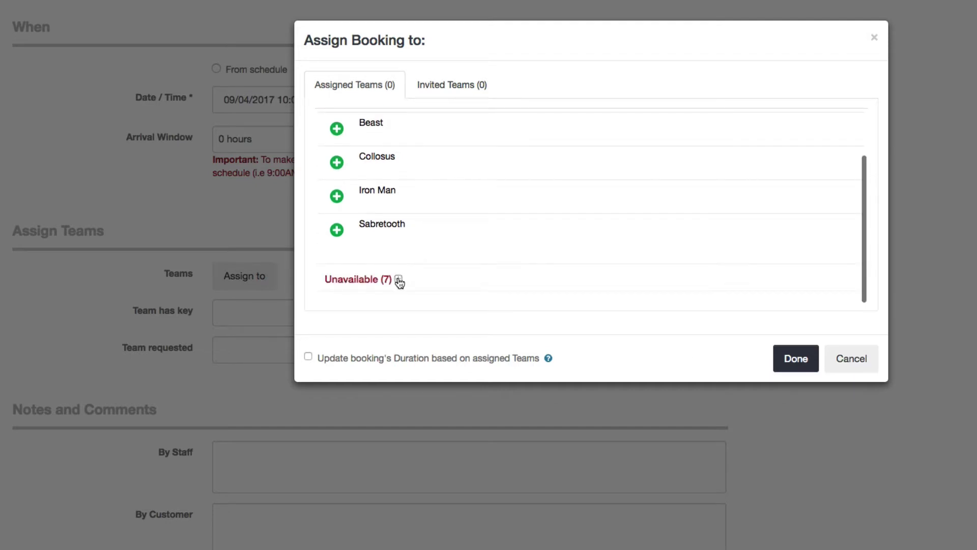
left_click(398, 279)
scroll(399, 283, "down", 2)
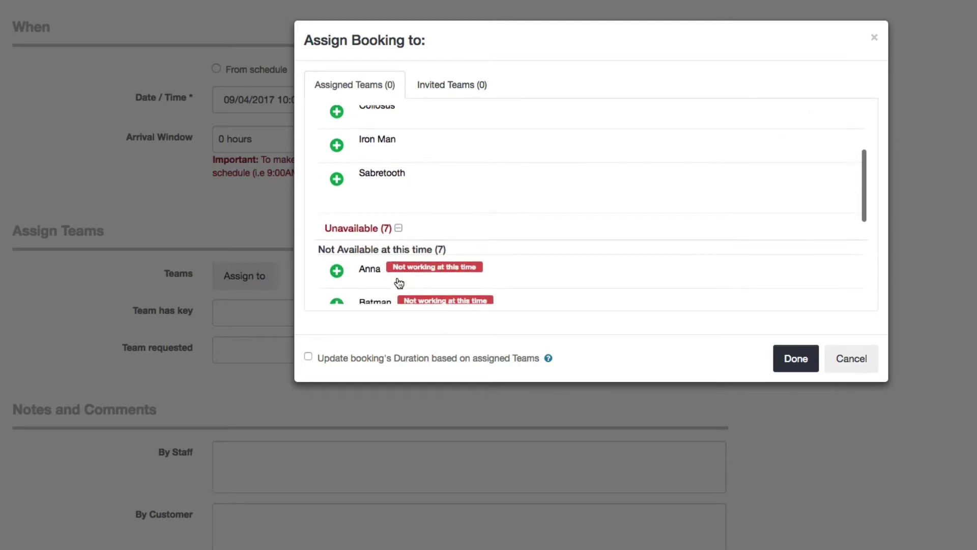
scroll(399, 283, "down", 2)
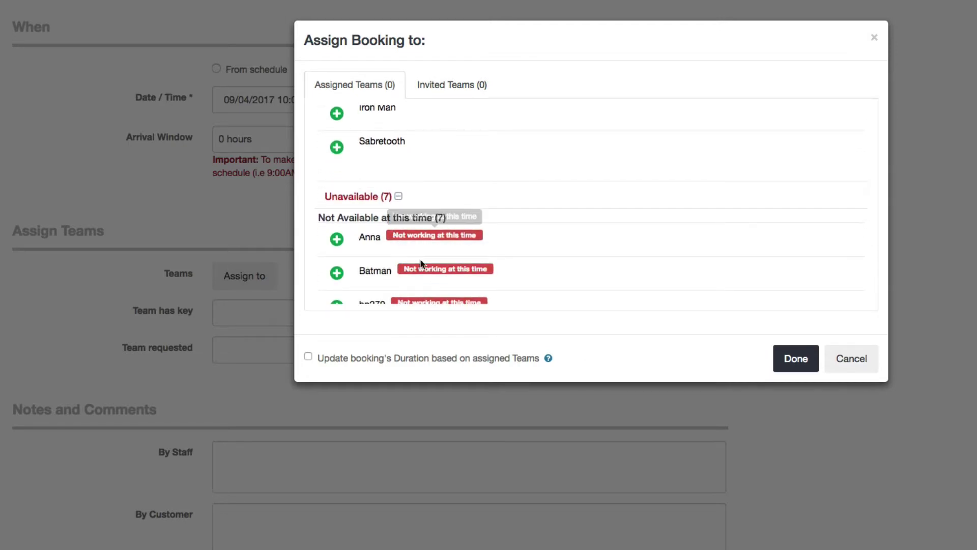
scroll(496, 275, "down", 3)
scroll(496, 275, "down", 3)
scroll(457, 232, "down", 1)
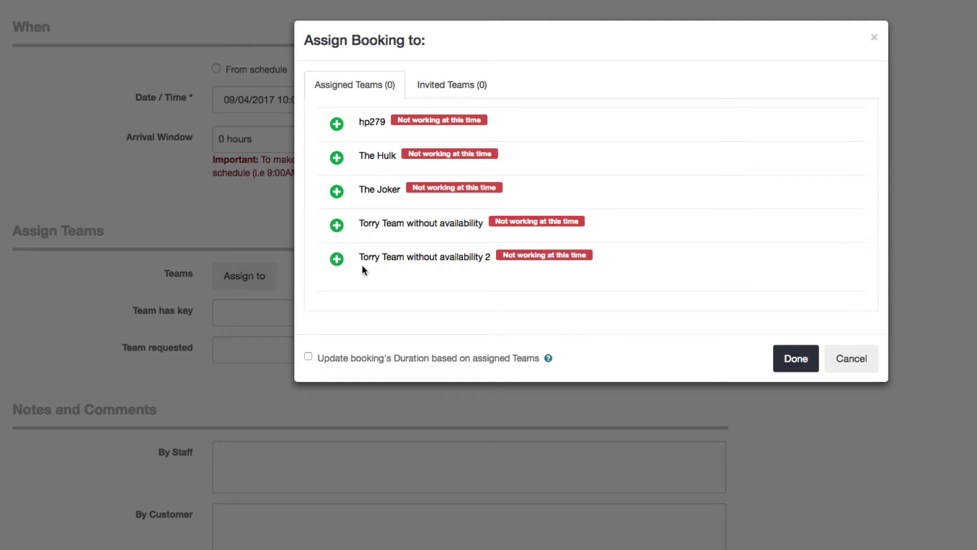
scroll(362, 264, "up", 10)
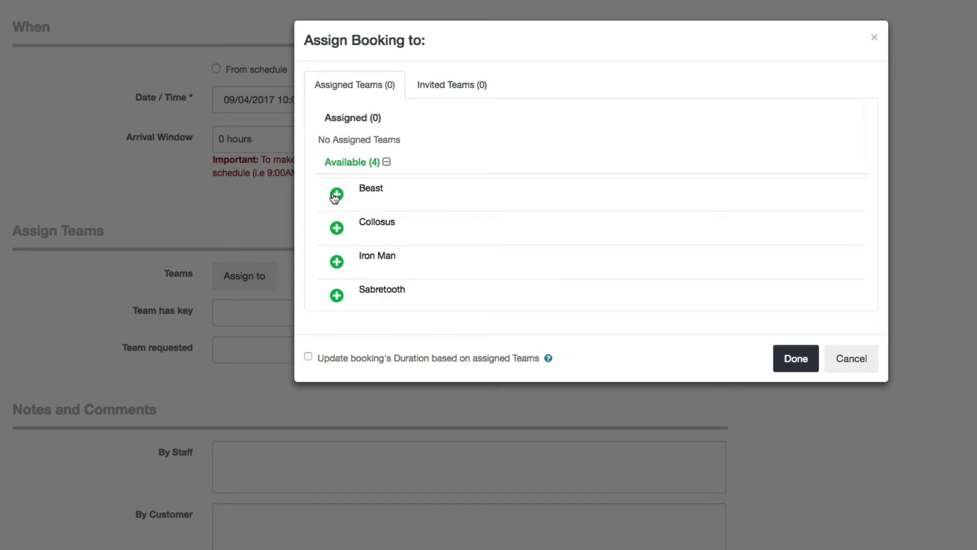
Assign teams Beast and Collosus to the booking, removing and re-adding Collosus.
left_click(336, 194)
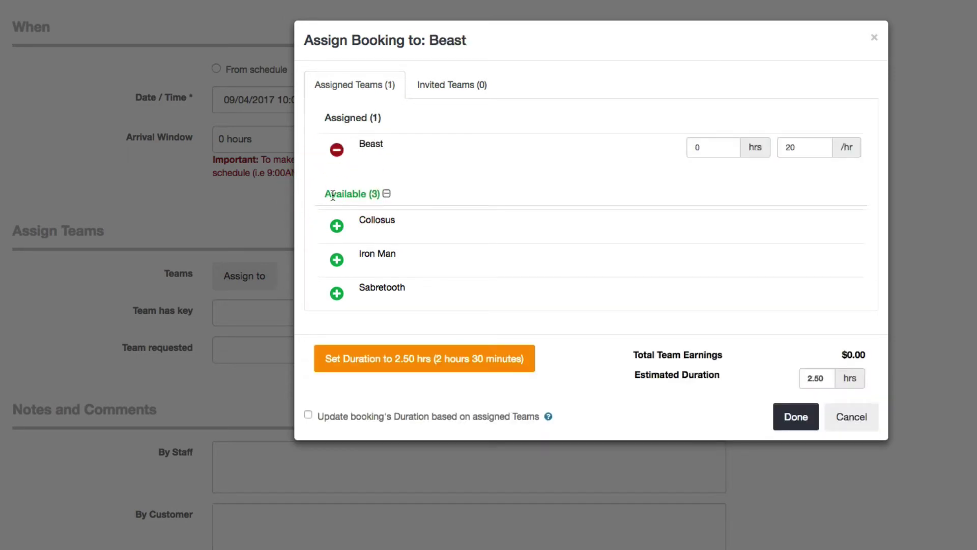
left_click(337, 229)
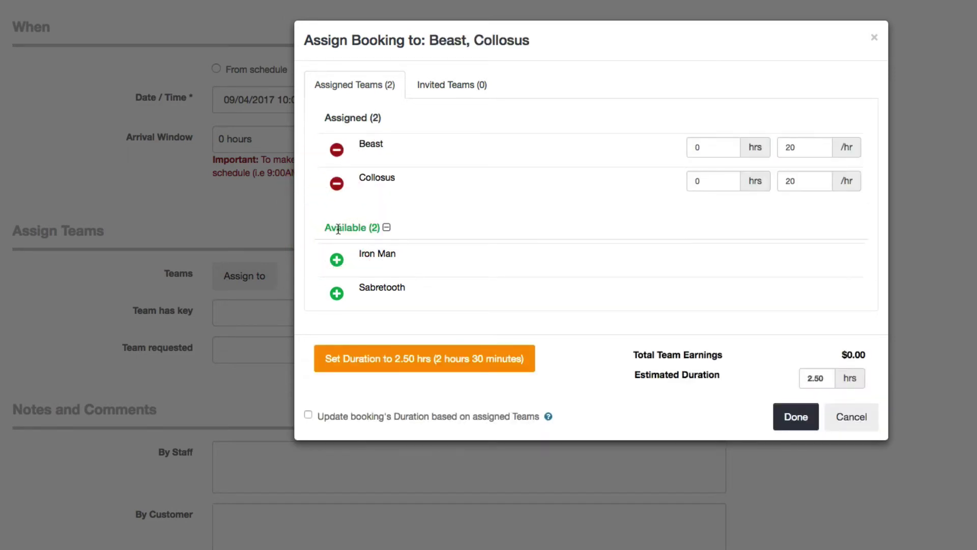
left_click(337, 184)
left_click(336, 227)
Check Beast's 2.50 assigned hours and $20/hr rate values.
left_click(702, 151)
left_click(792, 150)
left_click(811, 148)
Set the team duration to 2.50 hrs, then split the duration across teams, giving 1.25 hrs each.
left_click(334, 360)
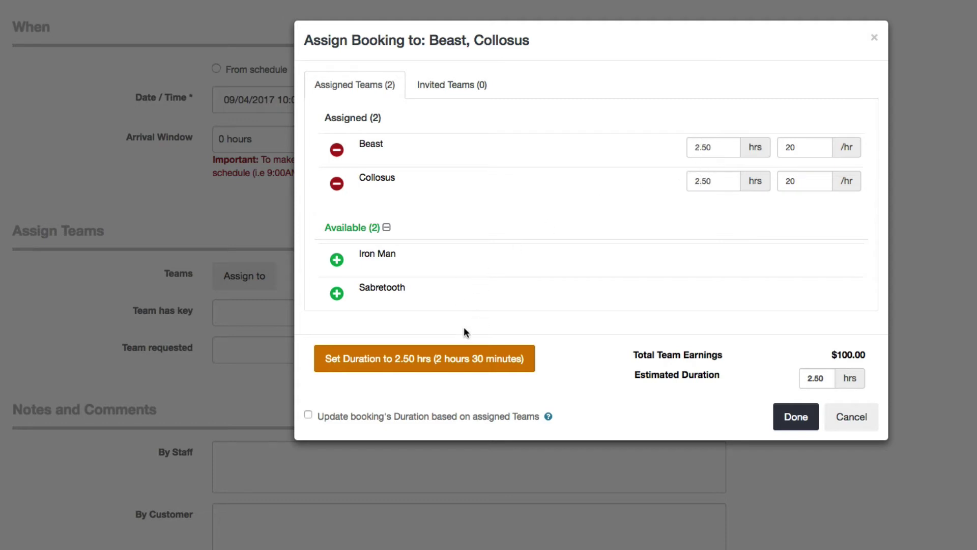
left_click(307, 414)
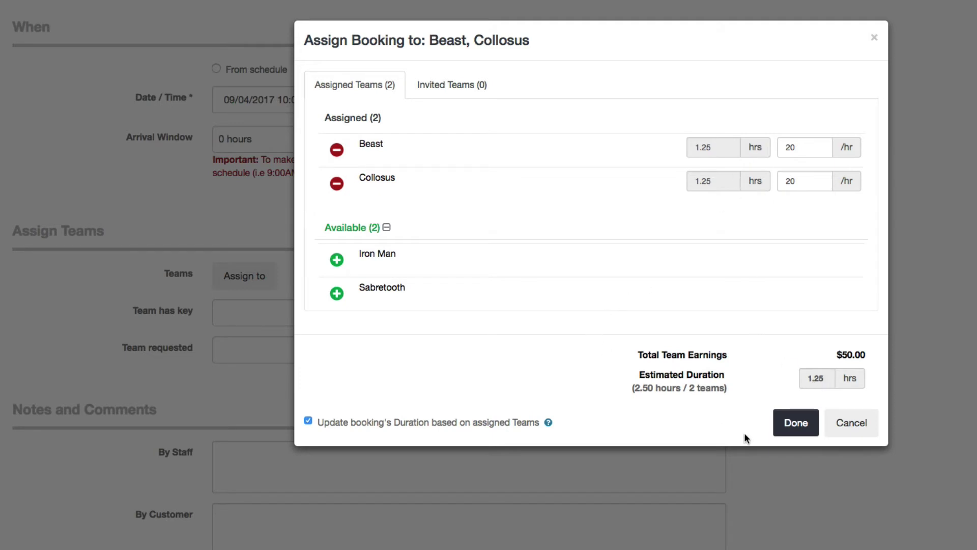
Confirm the assignments and review Beast and Collosus at $25.00 each and the 1 hr 15 mins duration.
left_click(796, 425)
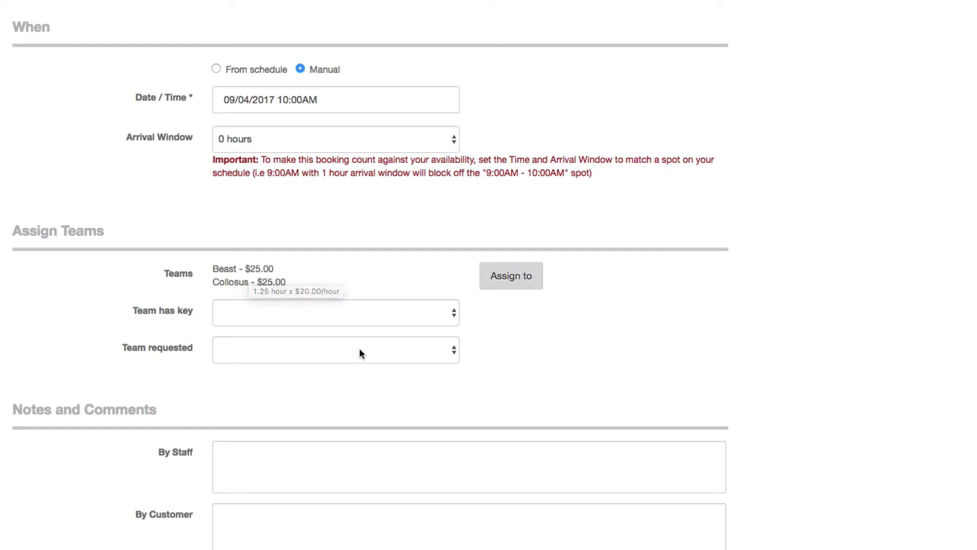
left_click_drag(236, 268, 289, 277)
scroll(289, 277, "up", 5)
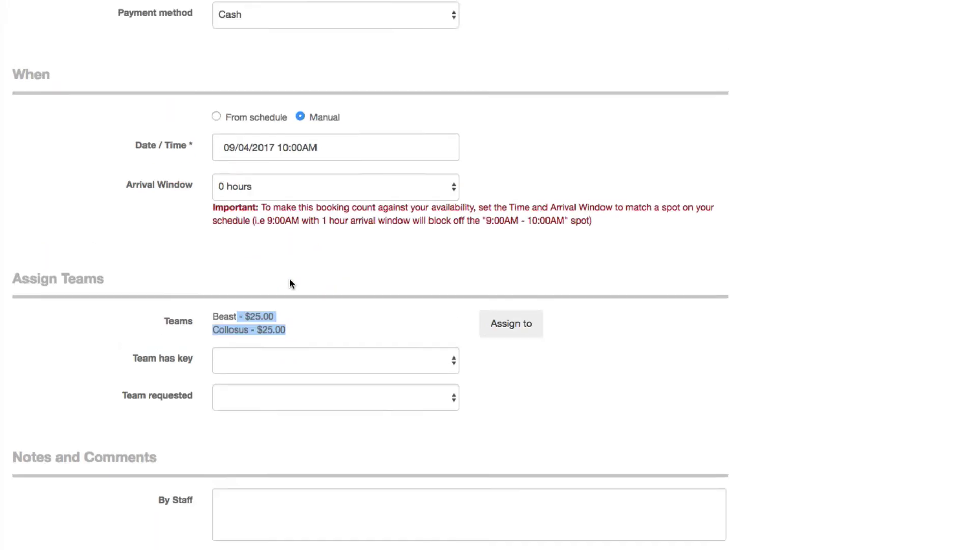
scroll(289, 277, "up", 5)
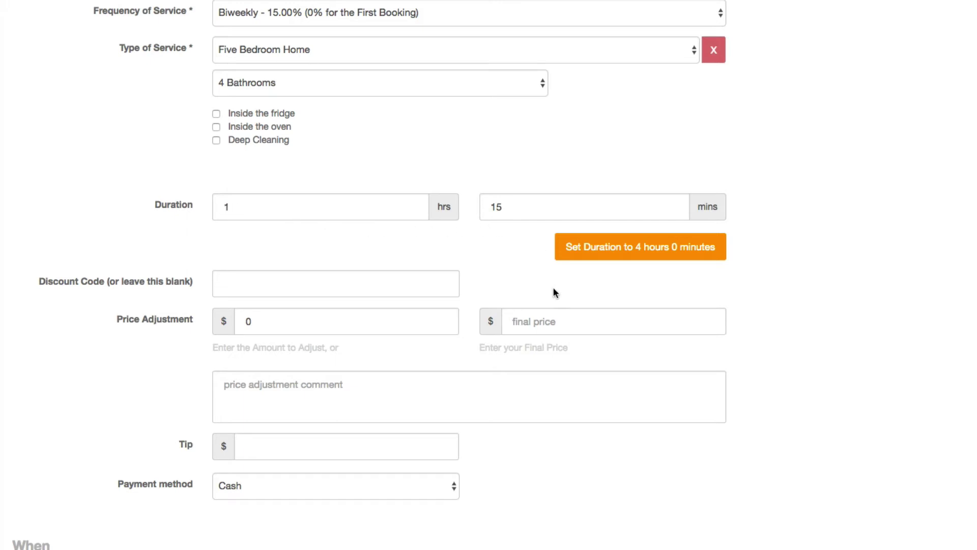
scroll(553, 291, "up", 7)
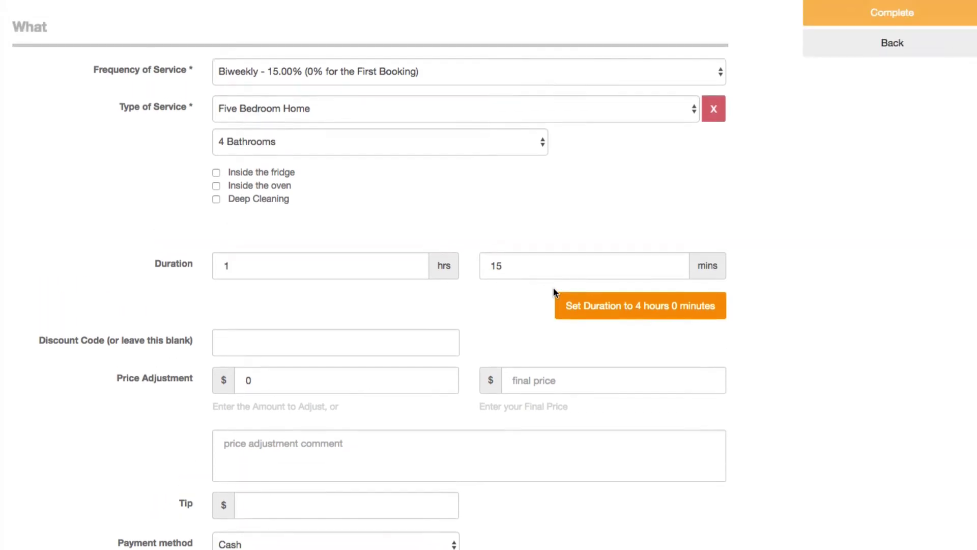
scroll(553, 293, "up", 3)
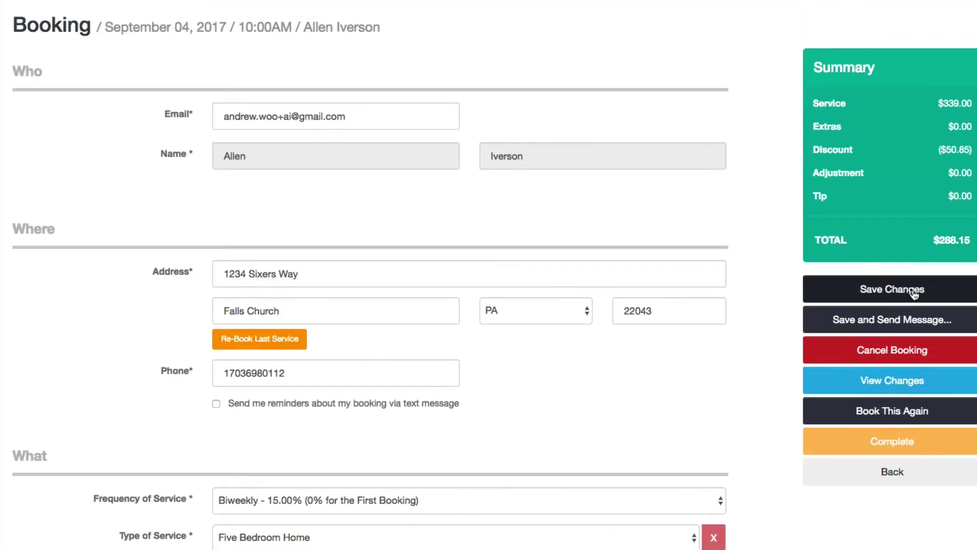
Save the booking changes for all recurring bookings and return to Active Bookings.
left_click(914, 294)
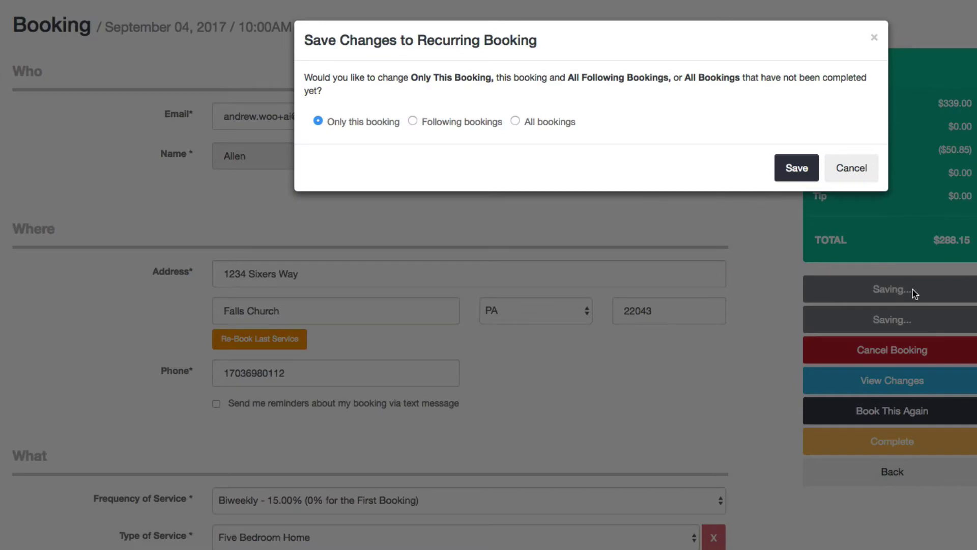
left_click(515, 121)
left_click(796, 168)
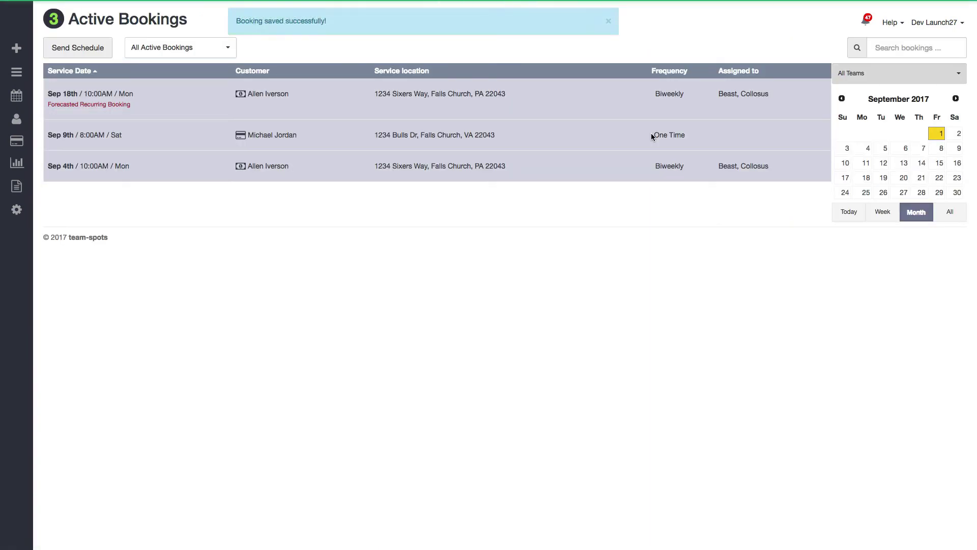
left_click(580, 216)
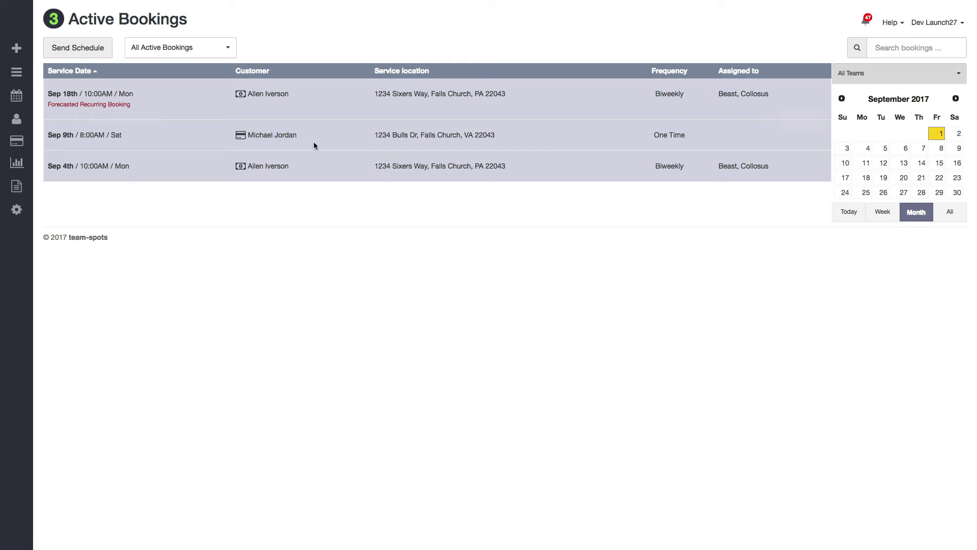
mouse_move(21, 75)
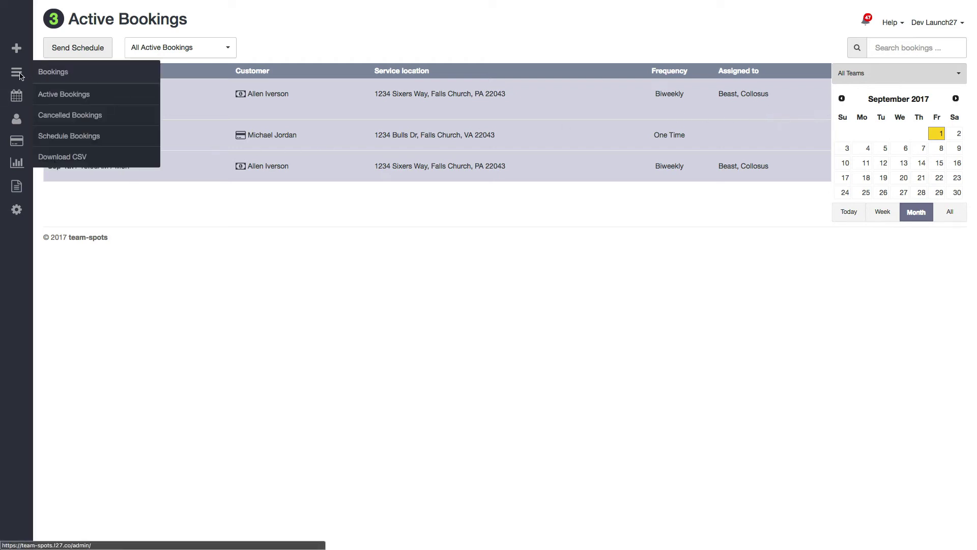
Open Schedule Bookings and show September 2017 in the month view.
left_click(56, 140)
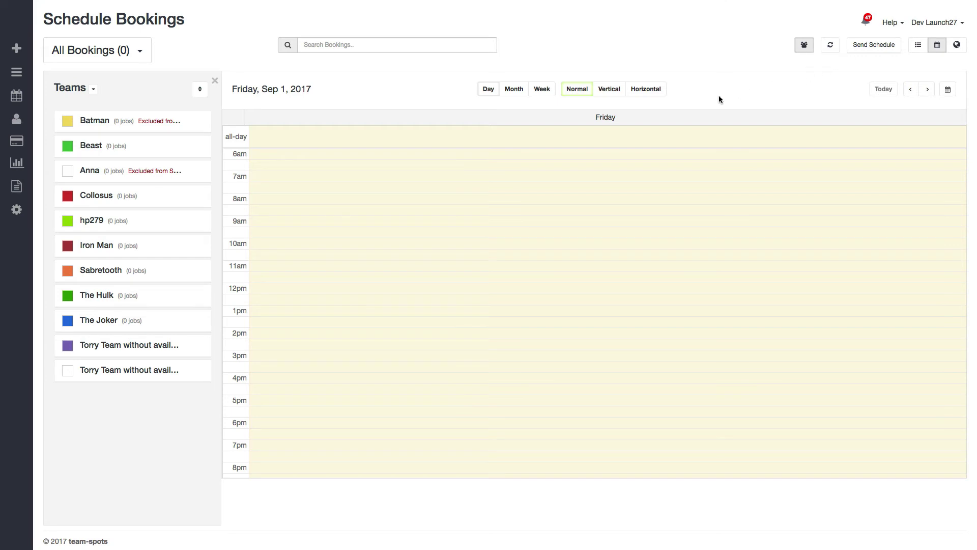
left_click(520, 92)
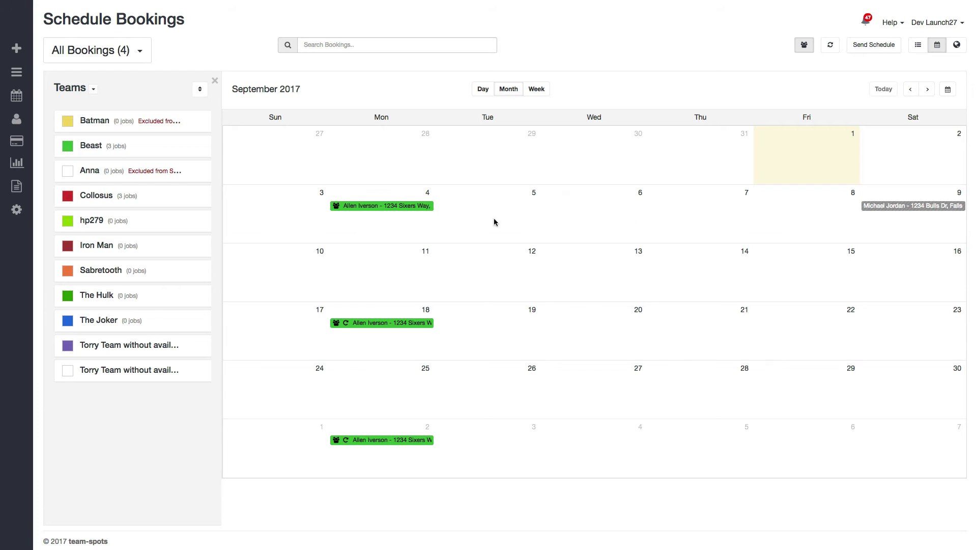
mouse_move(883, 207)
Open Saturday Sep 9's day view and drag the grey 8am booking onto team Beast.
left_click(959, 194)
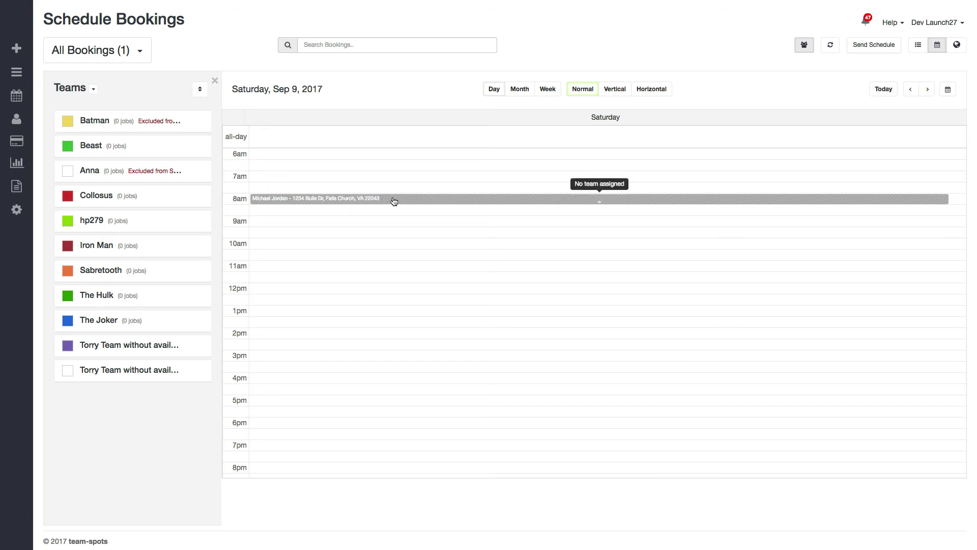
left_click_drag(414, 200, 71, 147)
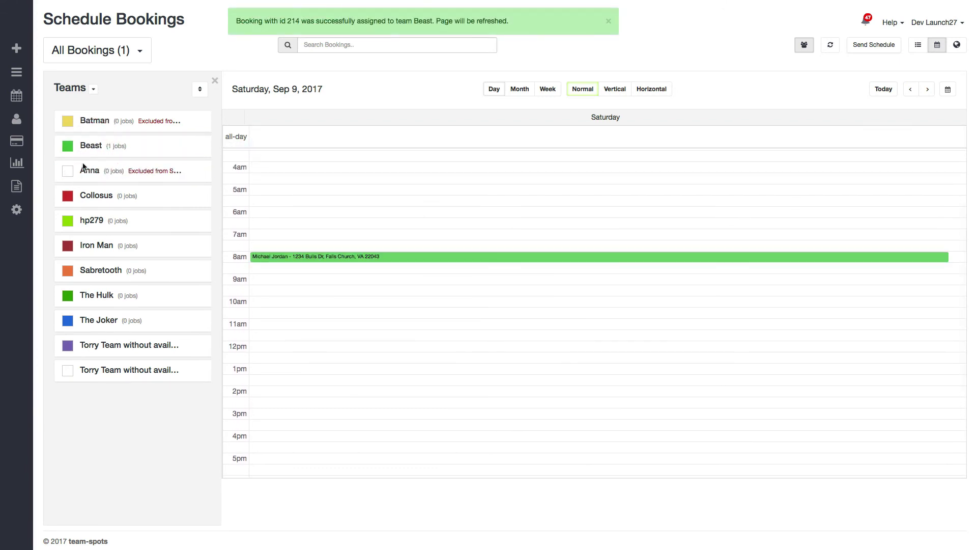
mouse_move(265, 259)
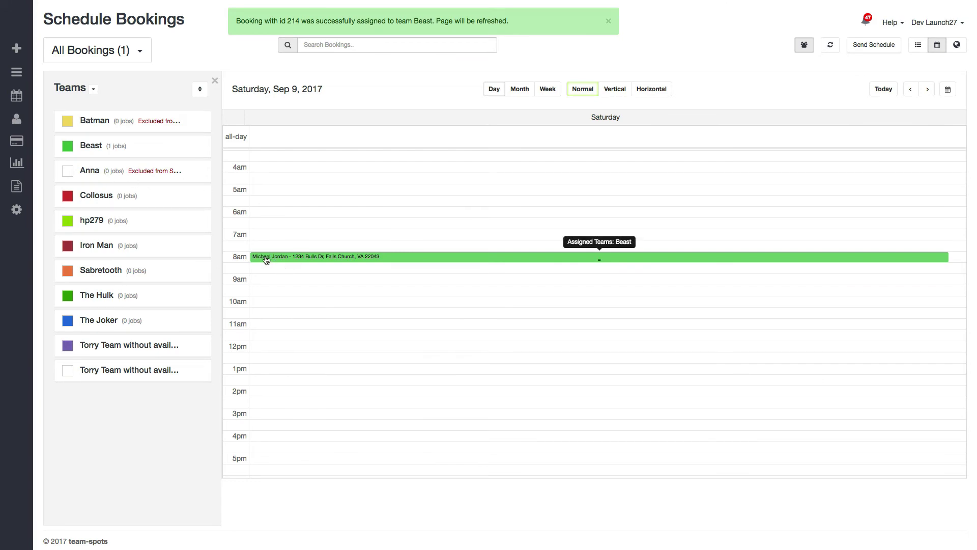
Open the Sep 9 booking's details showing the Beast ($0.00) team entry.
left_click(433, 258)
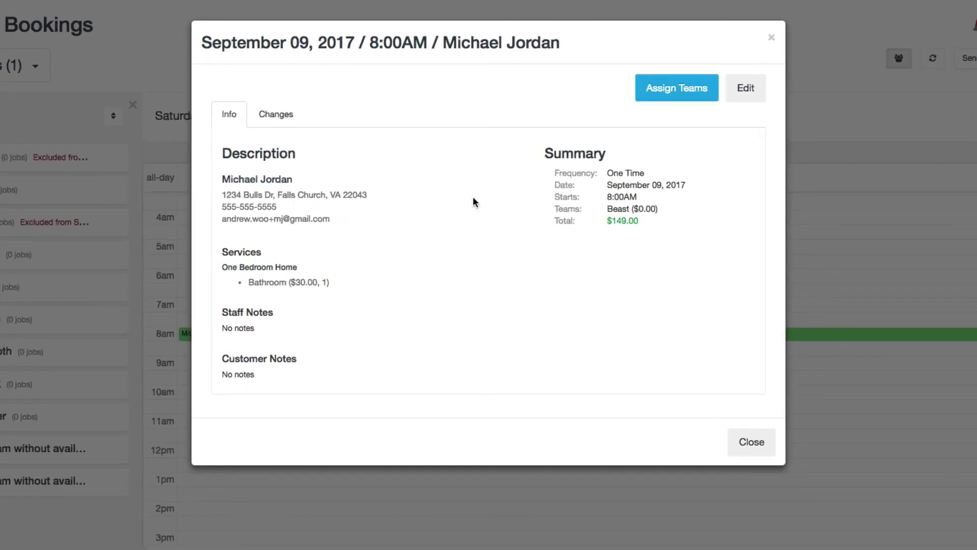
mouse_move(664, 209)
left_mouse_down()
mouse_move(607, 207)
mouse_move(676, 209)
mouse_move(656, 208)
left_mouse_up()
left_click(607, 208)
left_click(678, 208)
left_click(596, 113)
Give Beast 2 hours with team-based duration updating off, save, and close the details.
left_click(674, 86)
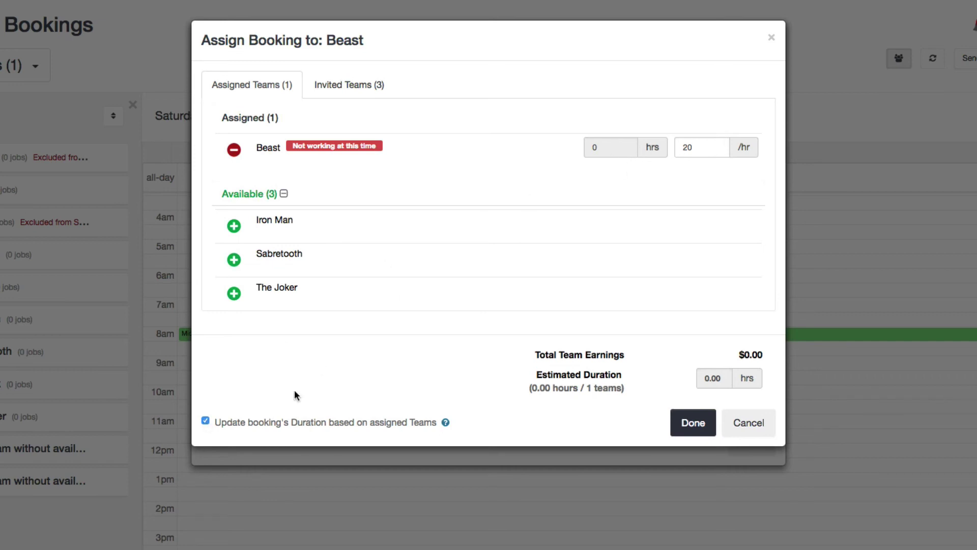
left_click(205, 420)
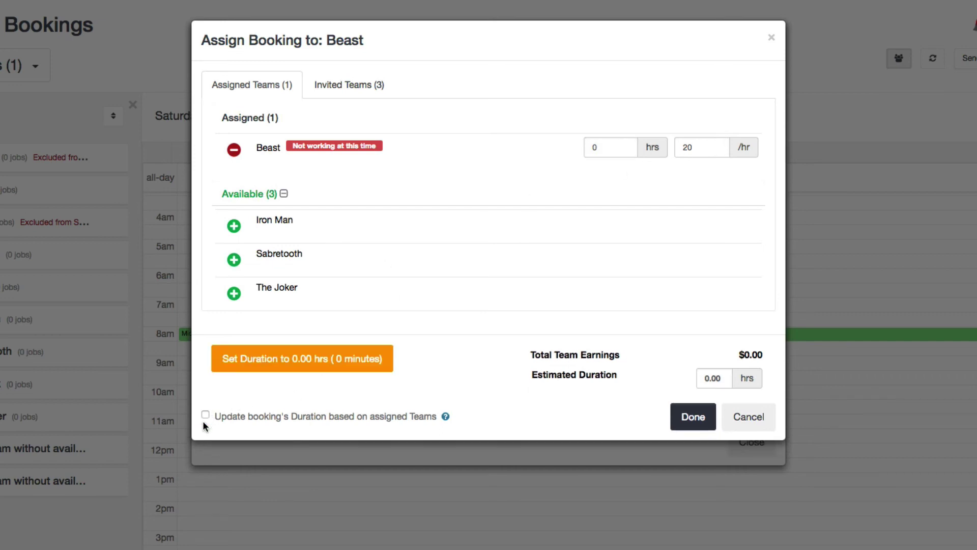
left_click(620, 146)
type("2")
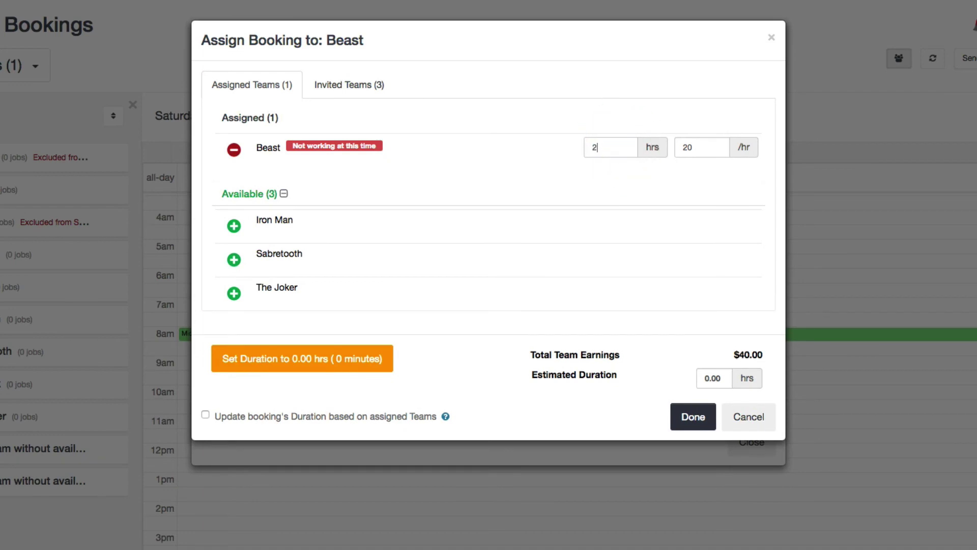
left_click(690, 426)
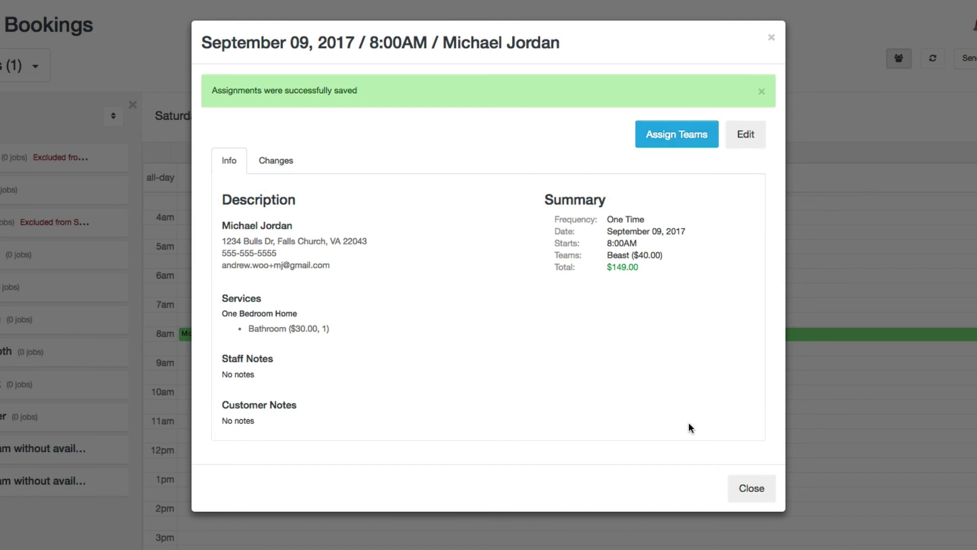
left_click(761, 91)
left_click(744, 445)
Remove Beast from the Sep 9 8am booking, save it with no team, and close the details.
mouse_move(275, 337)
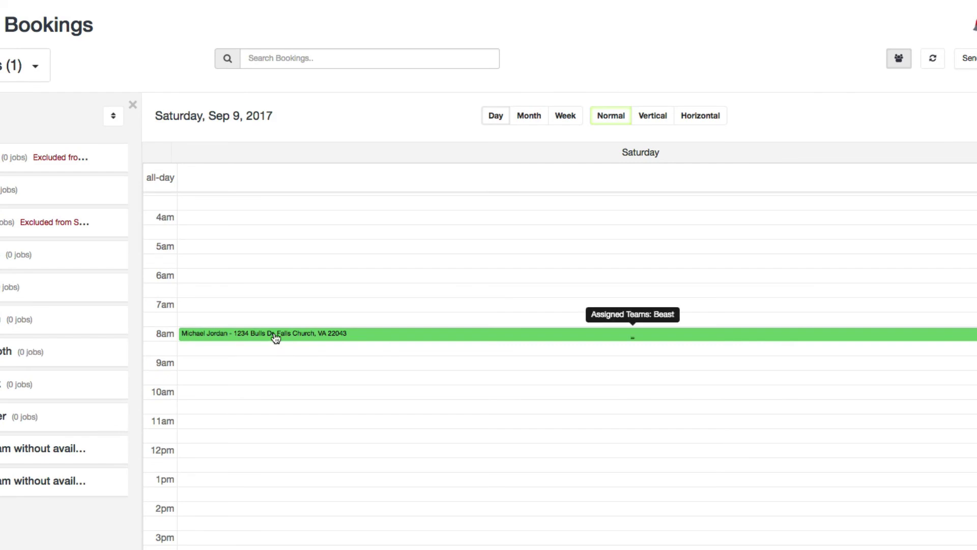
left_click(276, 338)
left_click(651, 92)
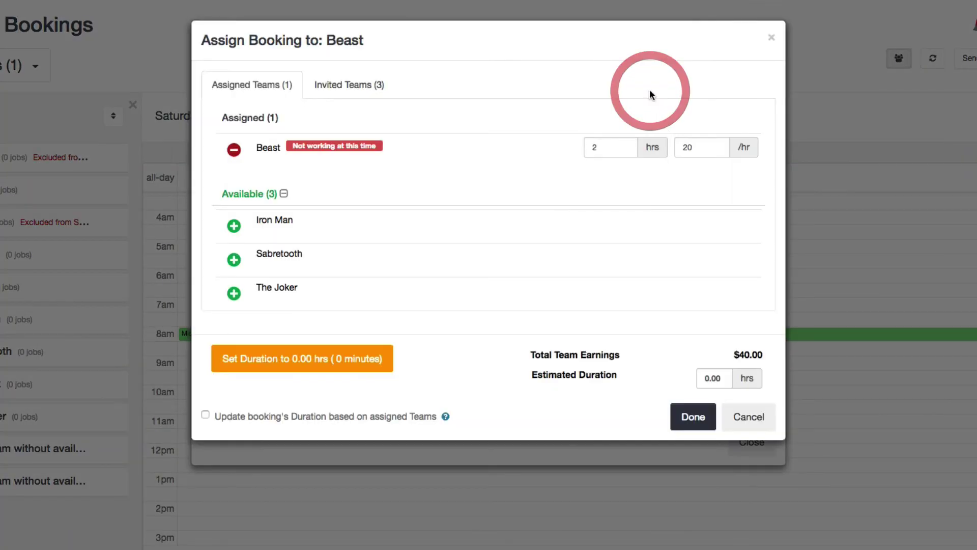
left_click(234, 149)
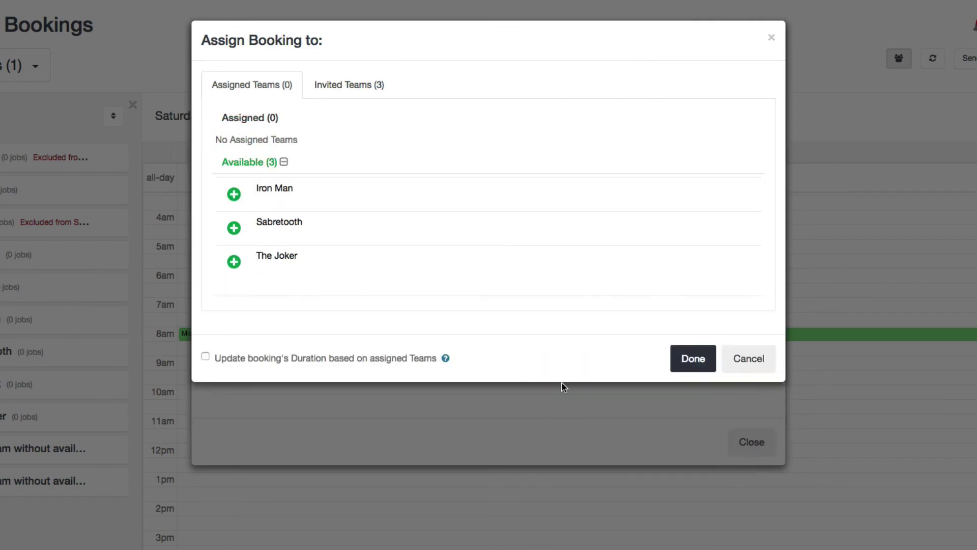
left_click(677, 365)
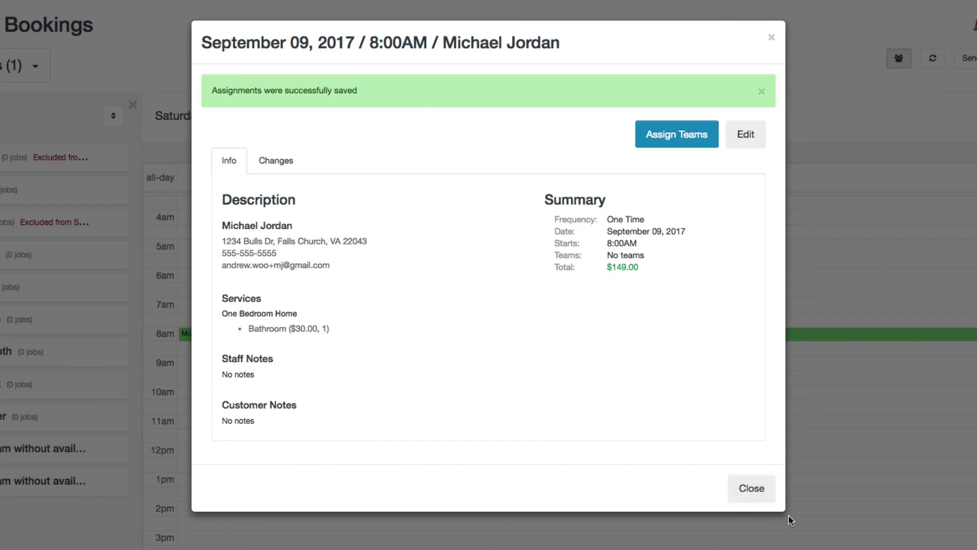
left_click(746, 489)
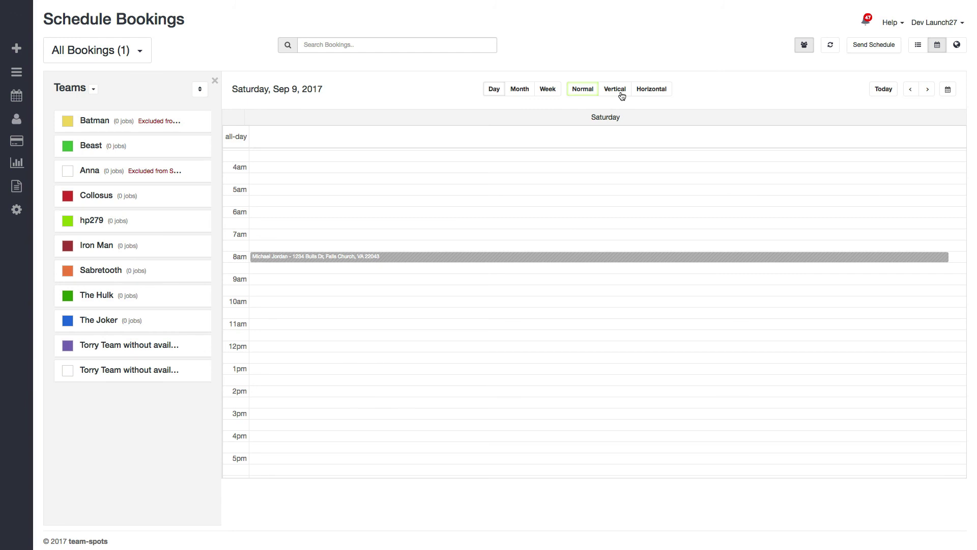
Switch the Sep 9 schedule to the Vertical layout, then to the Horizontal layout.
left_click(616, 90)
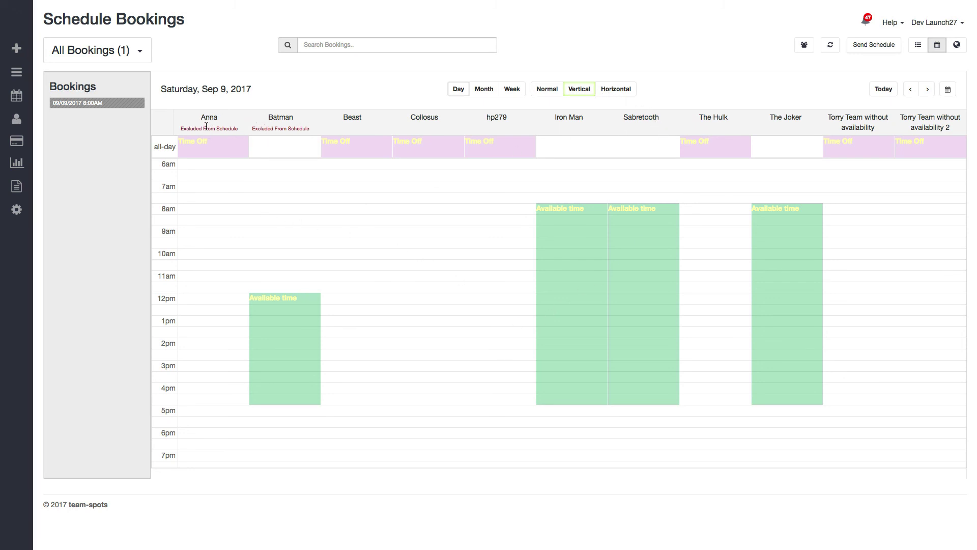
left_click(614, 90)
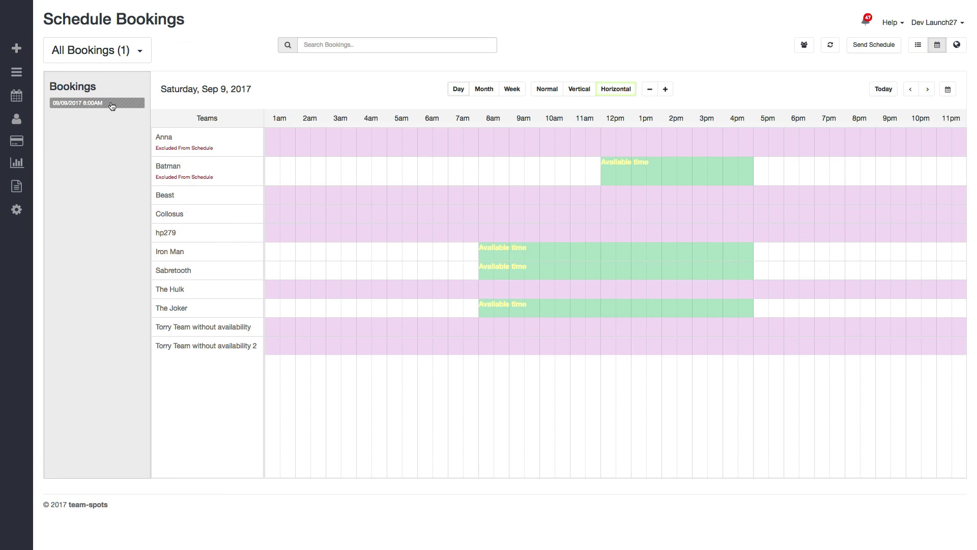
Move the 09/09/2017 8:00AM booking onto Iron Man at 8am and extend it to 10am.
left_click_drag(113, 106, 483, 253)
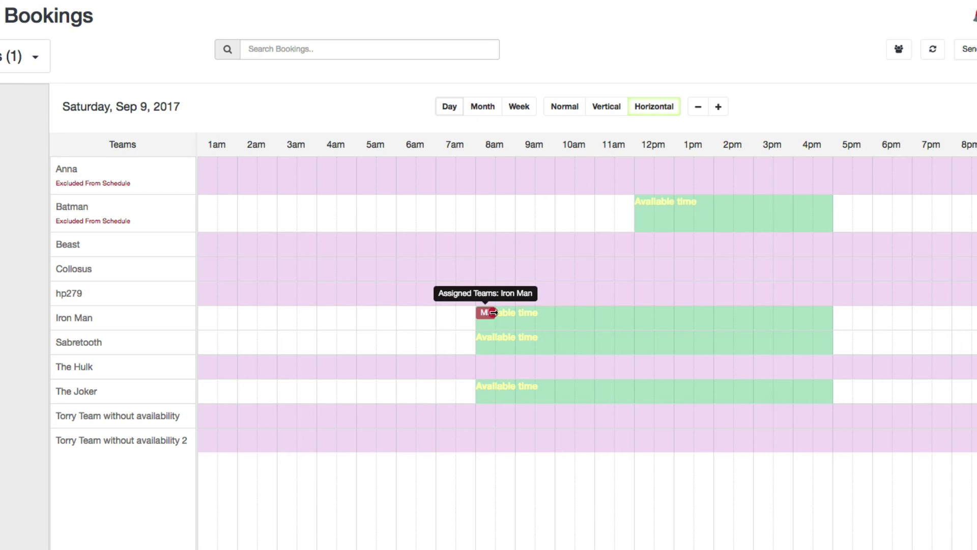
left_click_drag(494, 312, 558, 312)
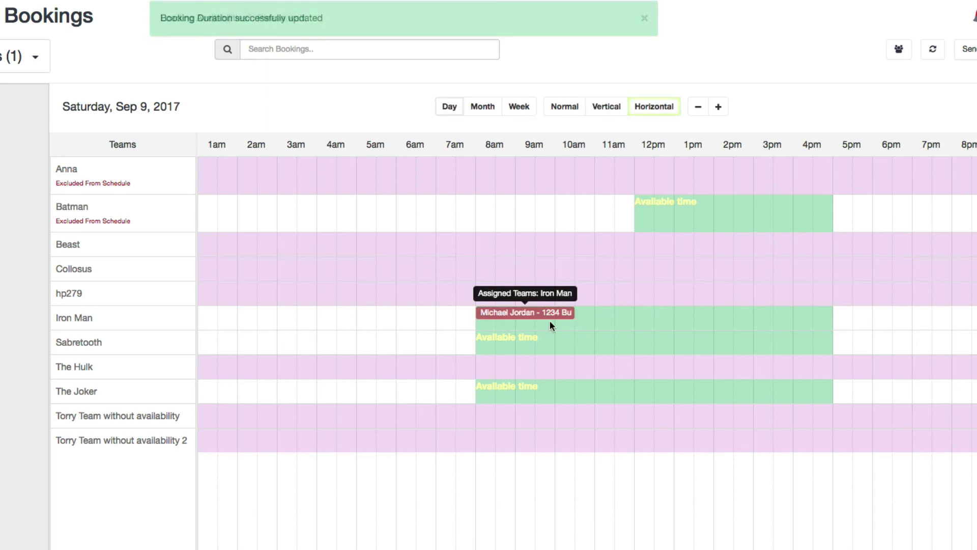